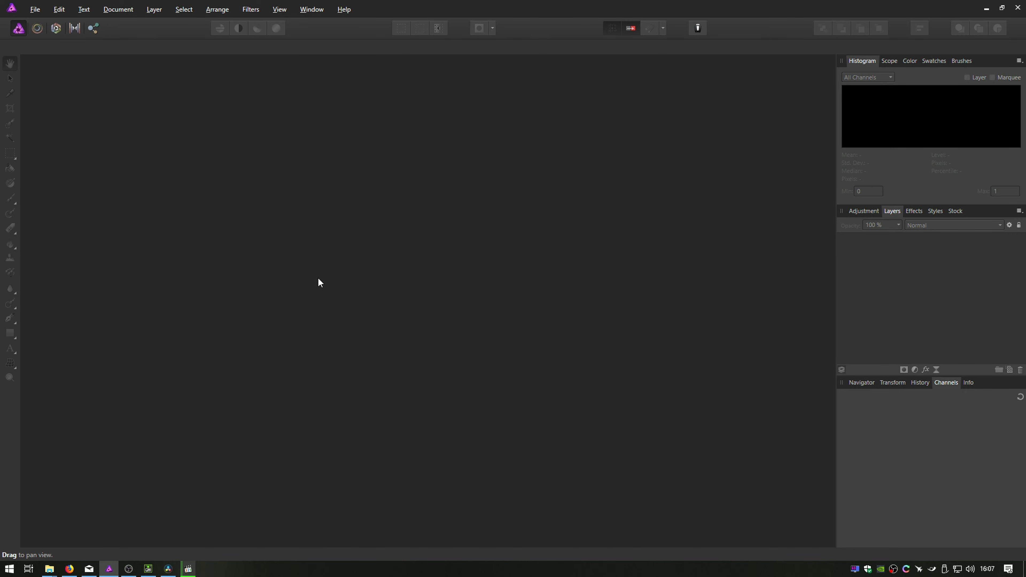
Step: Stitch _MG_0341.tif, _MG_0342.tif and _MG_0343.tif into a new panorama and accept the result
{"action": "left_click", "coordinate": [37, 11]}
{"action": "left_click", "coordinate": [61, 58]}
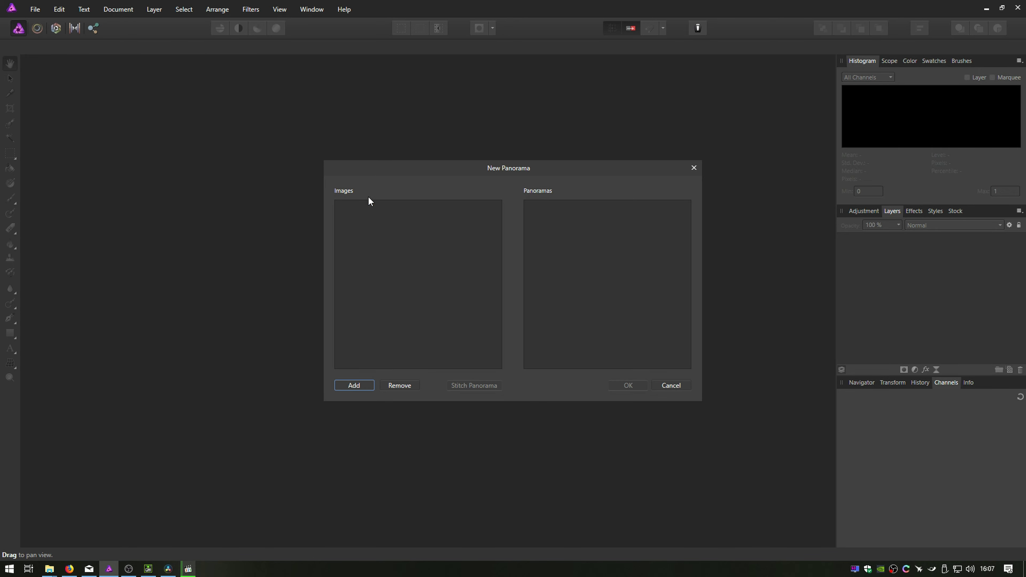
{"action": "left_click", "coordinate": [358, 385]}
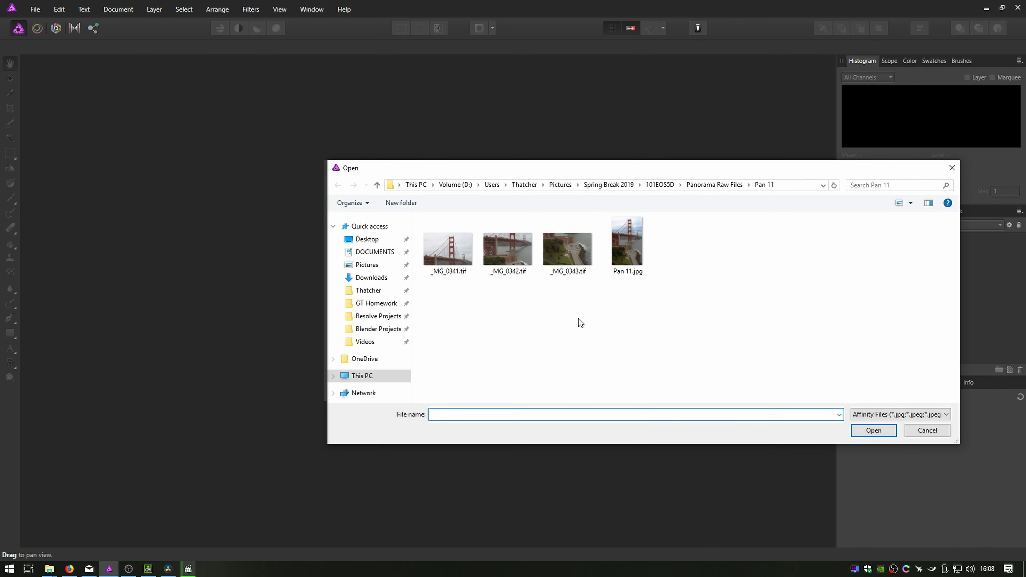
{"action": "left_click_drag", "start_coordinate": [580, 323], "coordinate": [450, 256]}
{"action": "left_click", "coordinate": [873, 430]}
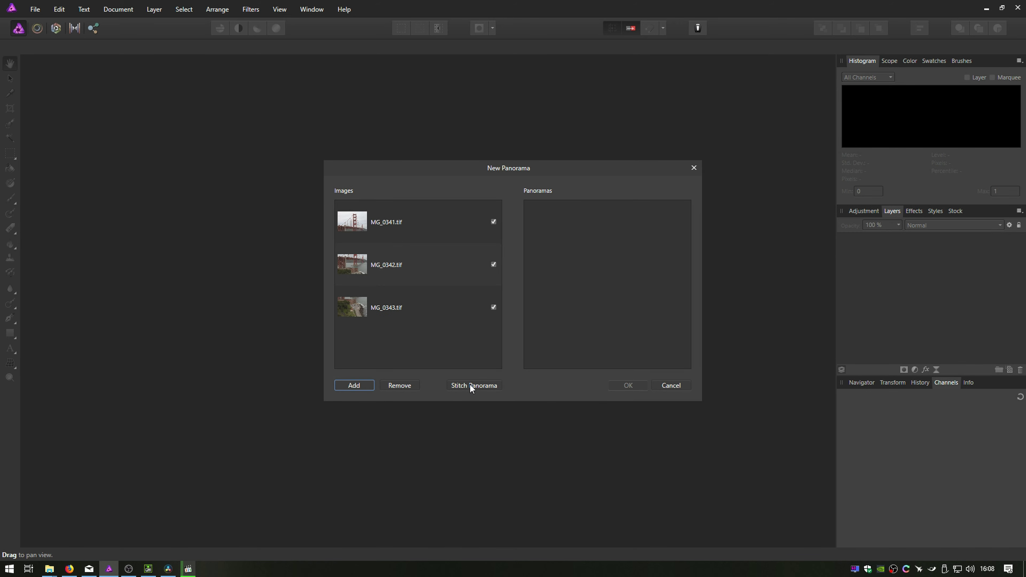
{"action": "left_click", "coordinate": [470, 384]}
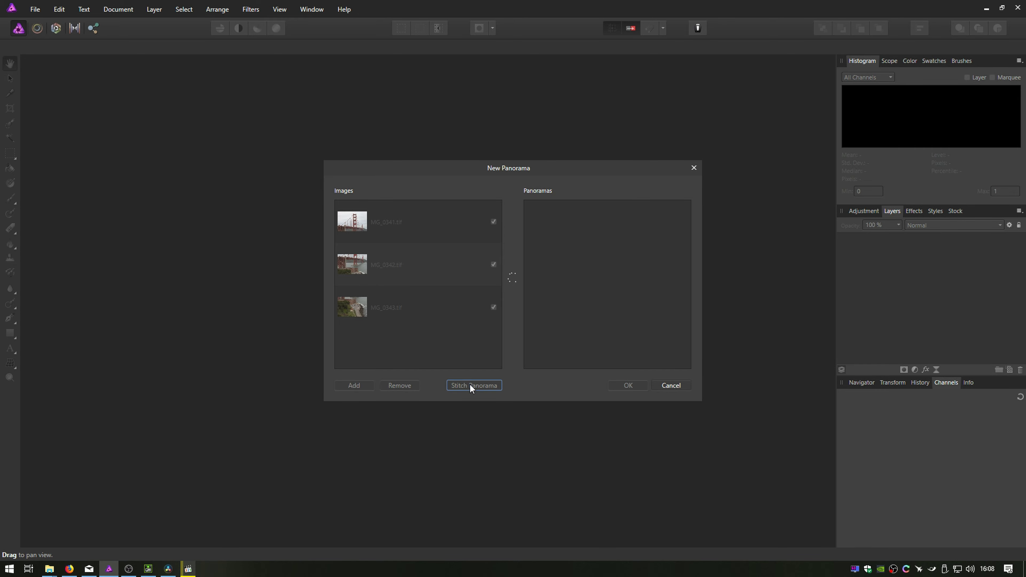
{"action": "left_click", "coordinate": [618, 387]}
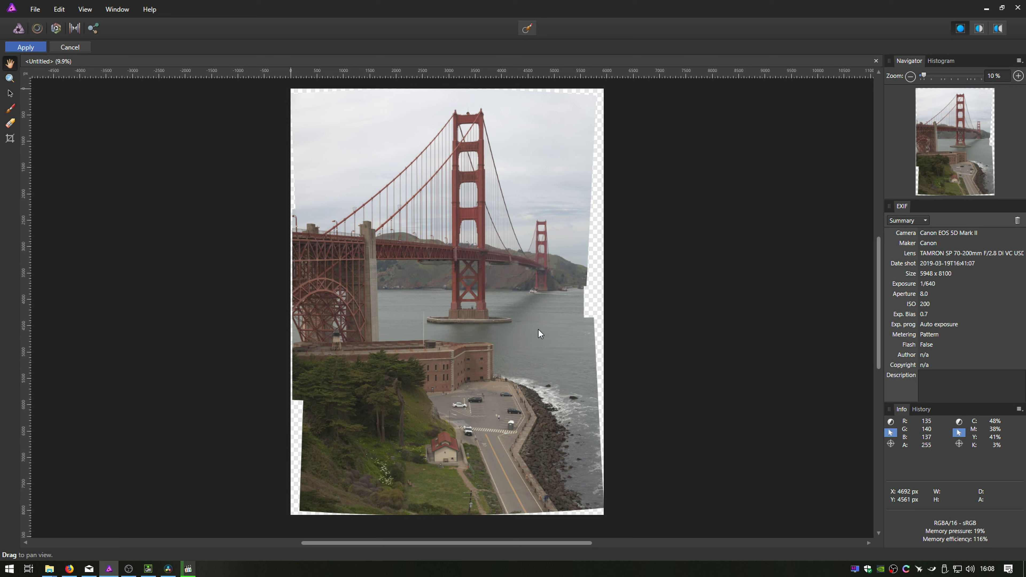
Step: Apply the stitched panorama as a document and zoom around the bridge towers to check seams
{"action": "left_click", "coordinate": [26, 47]}
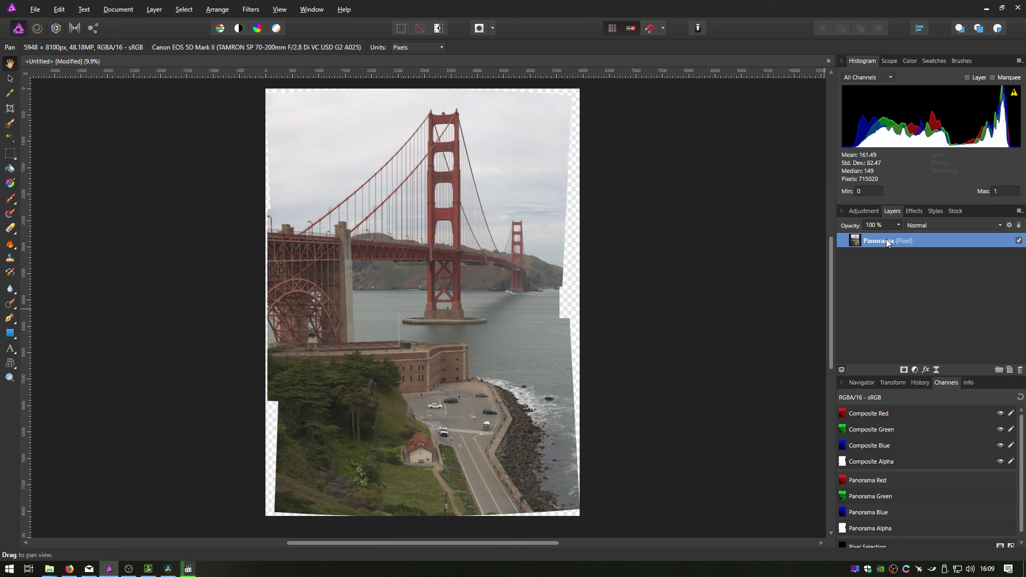
{"action": "scroll", "coordinate": [311, 220], "scroll_direction": "up", "scroll_amount": 10}
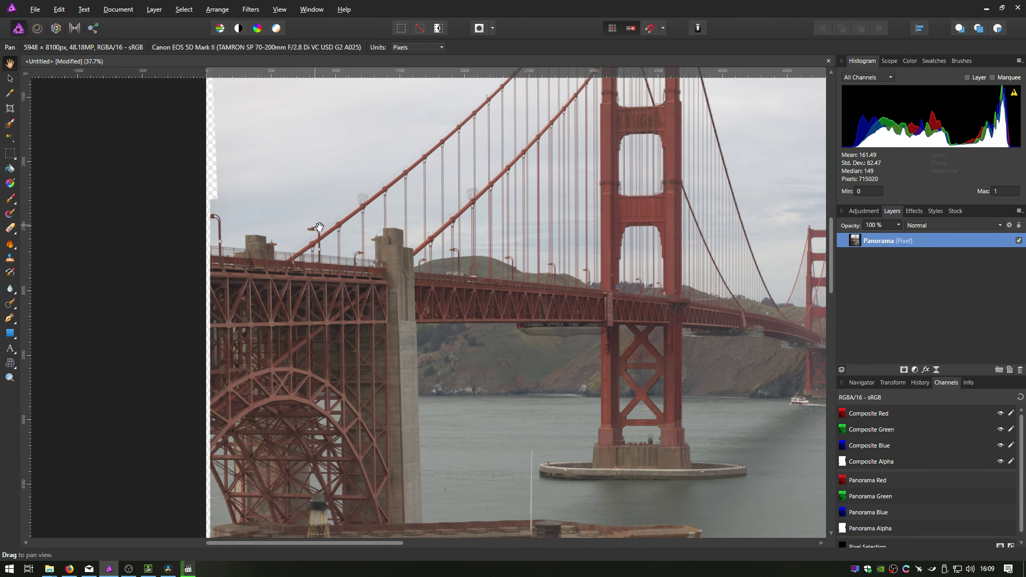
{"action": "scroll", "coordinate": [476, 286], "scroll_direction": "up", "scroll_amount": 1}
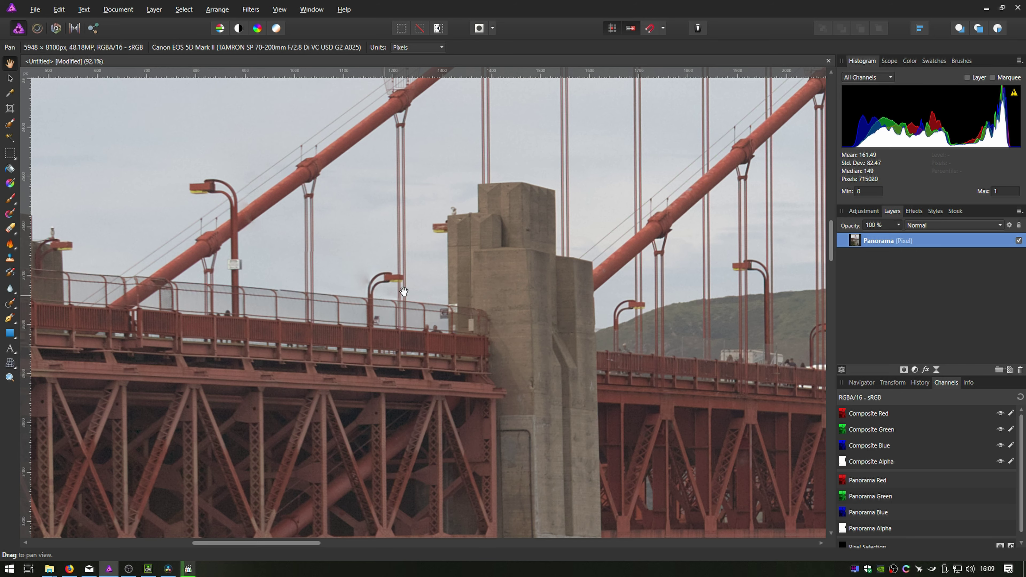
{"action": "scroll", "coordinate": [314, 301], "scroll_direction": "down", "scroll_amount": 2}
{"action": "scroll", "coordinate": [404, 312], "scroll_direction": "down", "scroll_amount": 3}
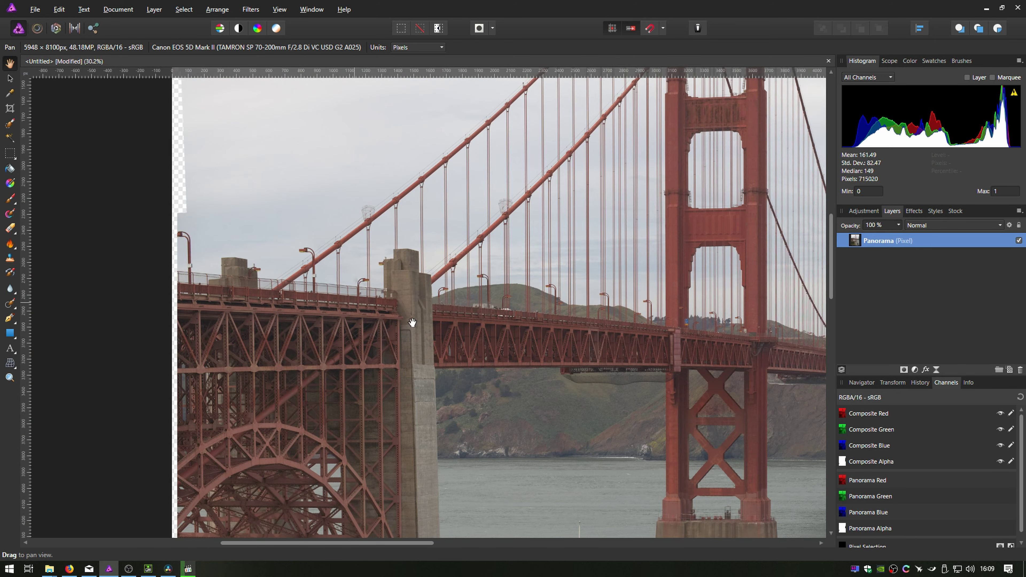
{"action": "scroll", "coordinate": [743, 423], "scroll_direction": "up", "scroll_amount": 2}
{"action": "scroll", "coordinate": [743, 422], "scroll_direction": "up", "scroll_amount": 4}
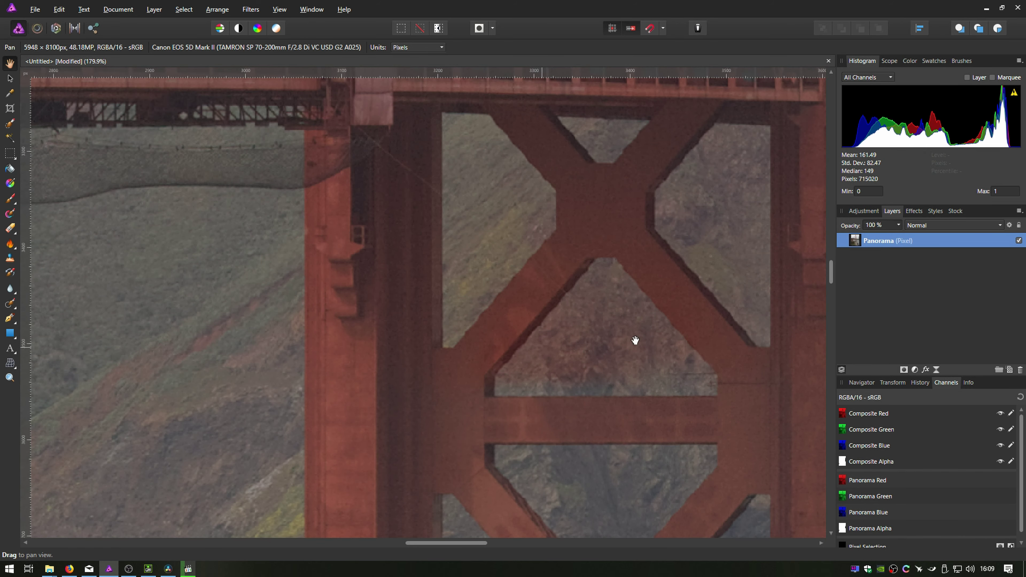
{"action": "scroll", "coordinate": [524, 360], "scroll_direction": "down", "scroll_amount": 8}
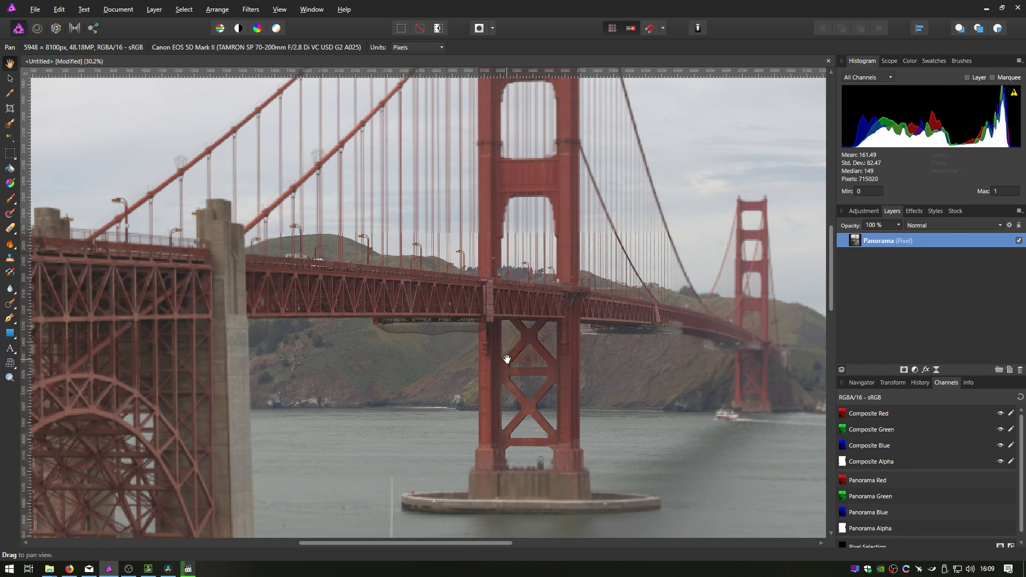
{"action": "scroll", "coordinate": [499, 356], "scroll_direction": "down", "scroll_amount": 2}
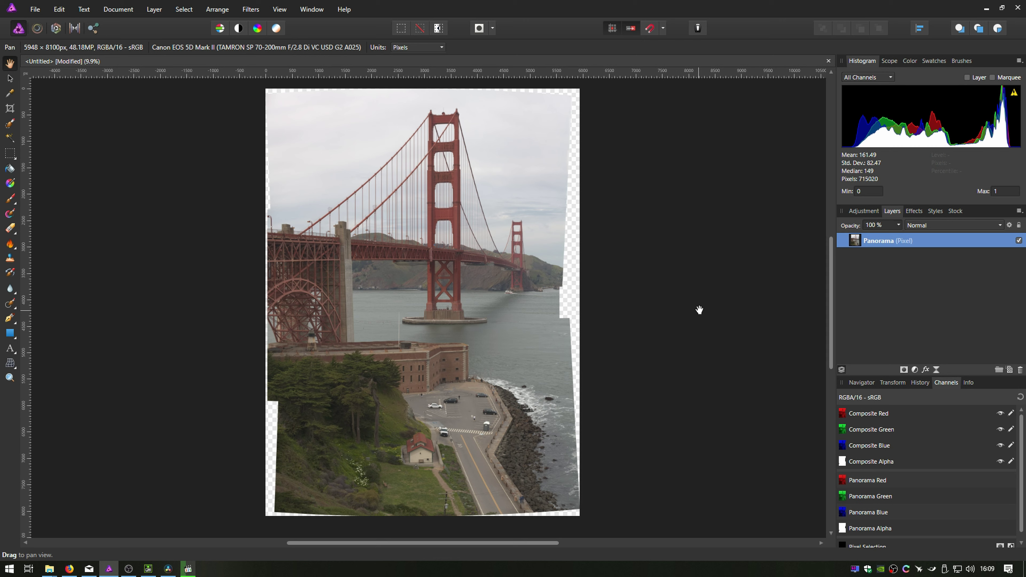
Step: Create a new stack from the three bridge .tif files using Perspective alignment with Live Alignment on
{"action": "left_click", "coordinate": [37, 10]}
{"action": "left_click", "coordinate": [59, 70]}
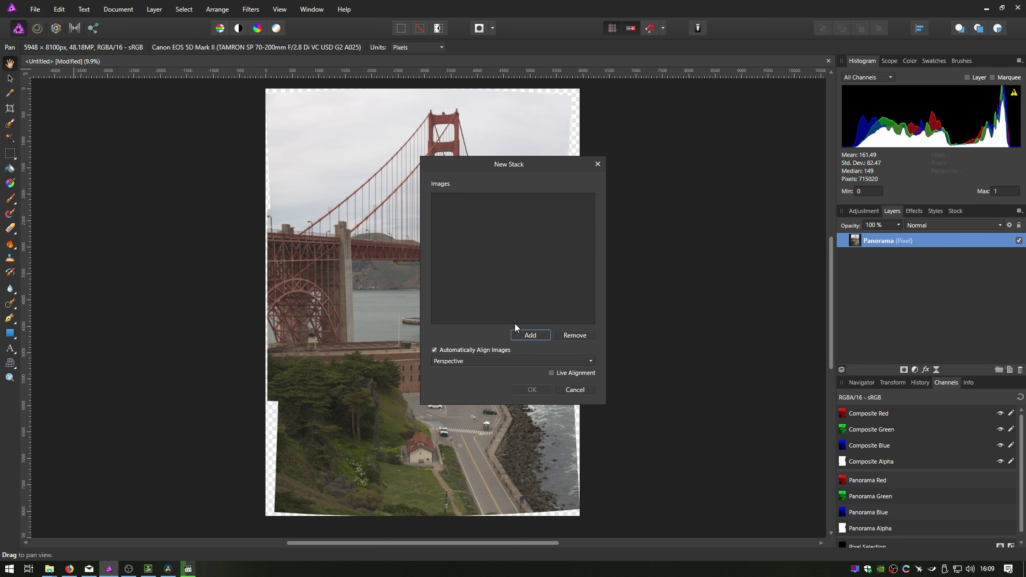
{"action": "left_click", "coordinate": [529, 333]}
{"action": "left_click_drag", "start_coordinate": [639, 314], "coordinate": [482, 220]}
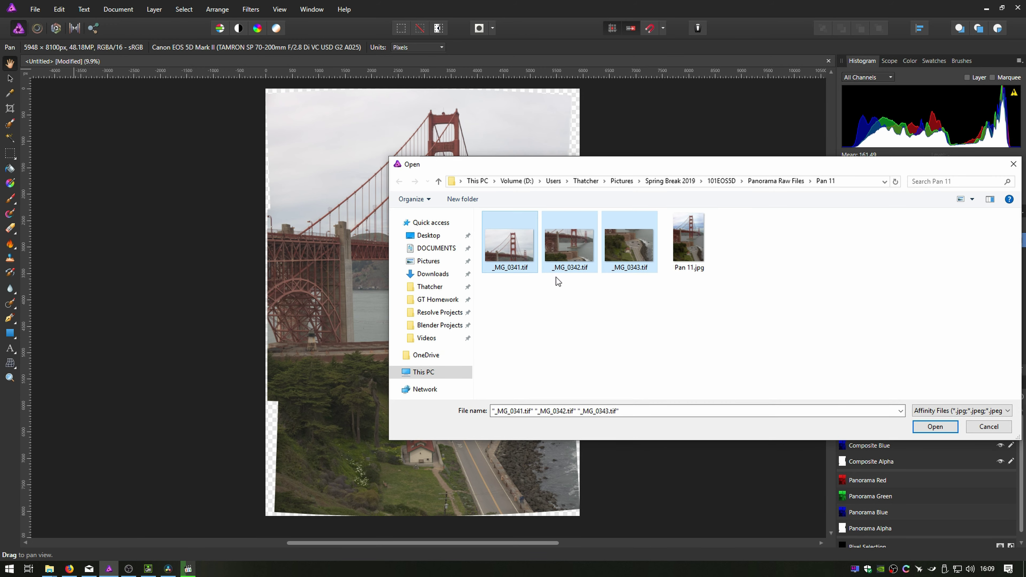
{"action": "left_click", "coordinate": [935, 427]}
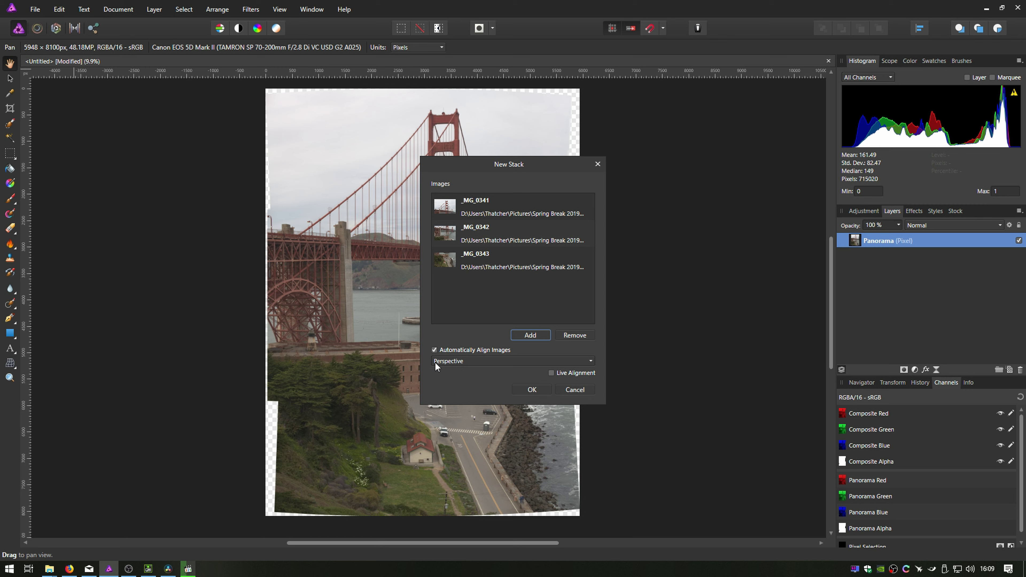
{"action": "left_click", "coordinate": [495, 362]}
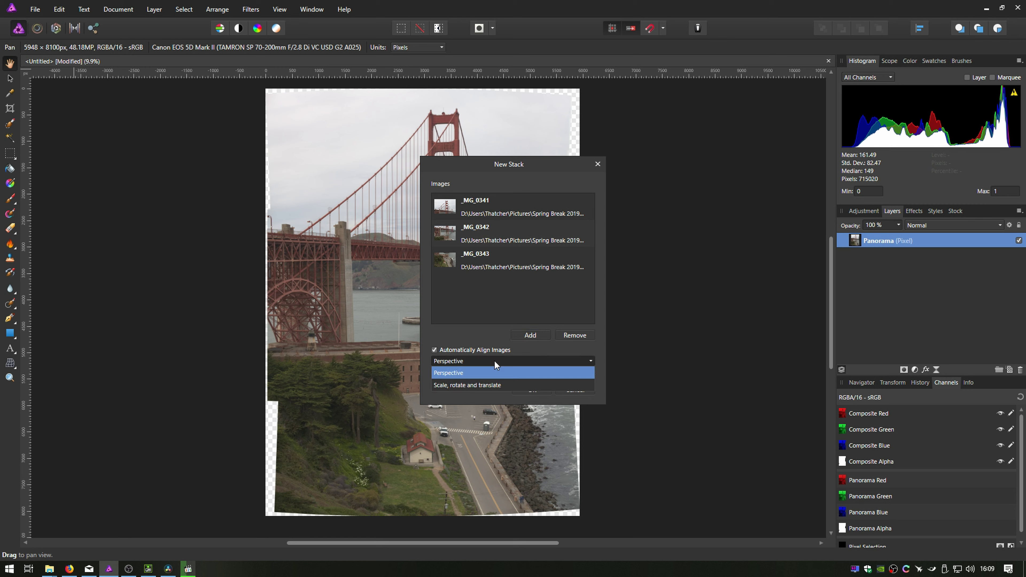
{"action": "left_click", "coordinate": [493, 360]}
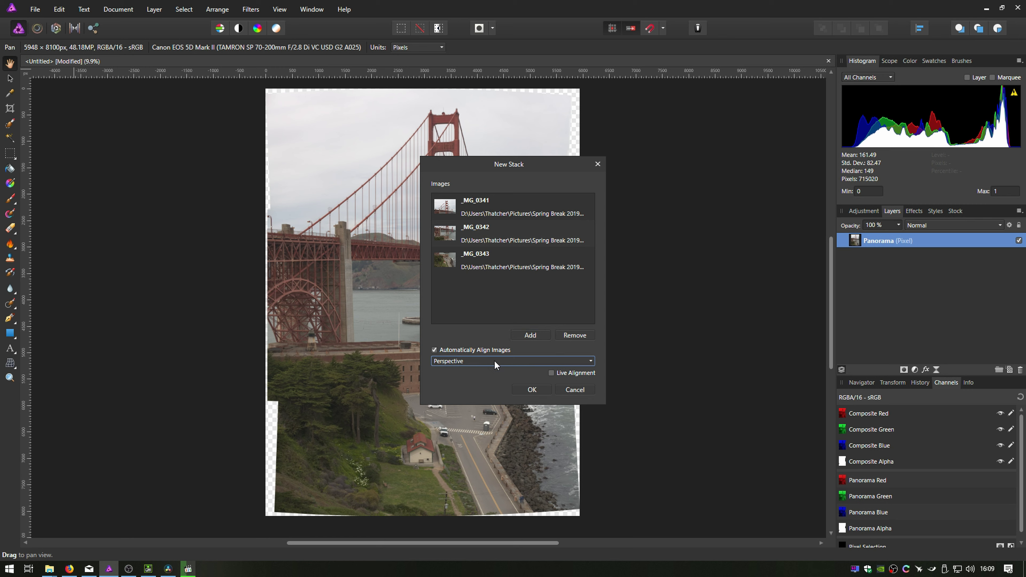
{"action": "left_click", "coordinate": [551, 373]}
{"action": "left_click", "coordinate": [532, 389]}
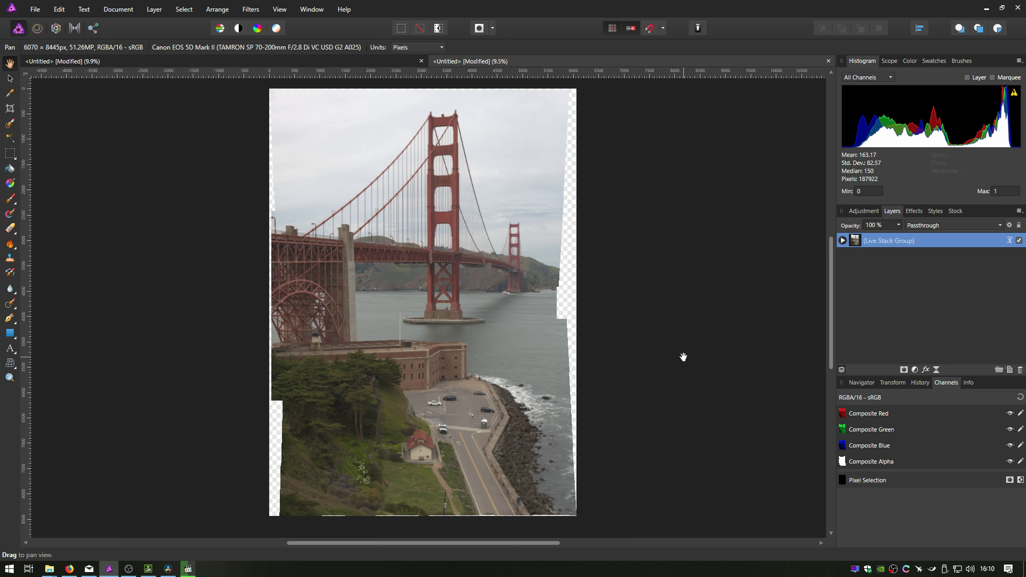
Step: Expand the Live Stack Group to show its three photos, leaving the stack operator on Median
{"action": "left_click", "coordinate": [842, 240]}
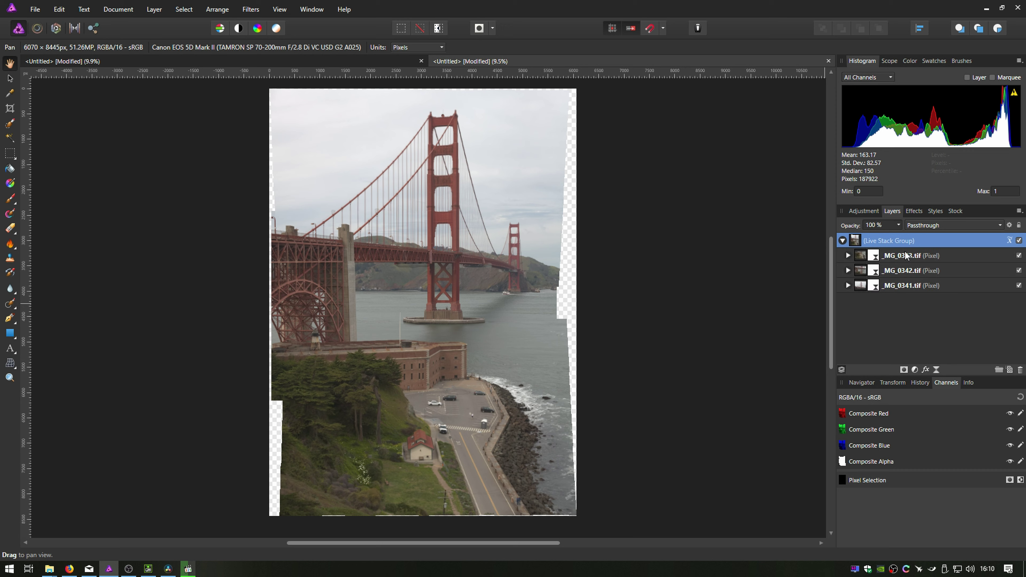
{"action": "left_click", "coordinate": [1009, 241]}
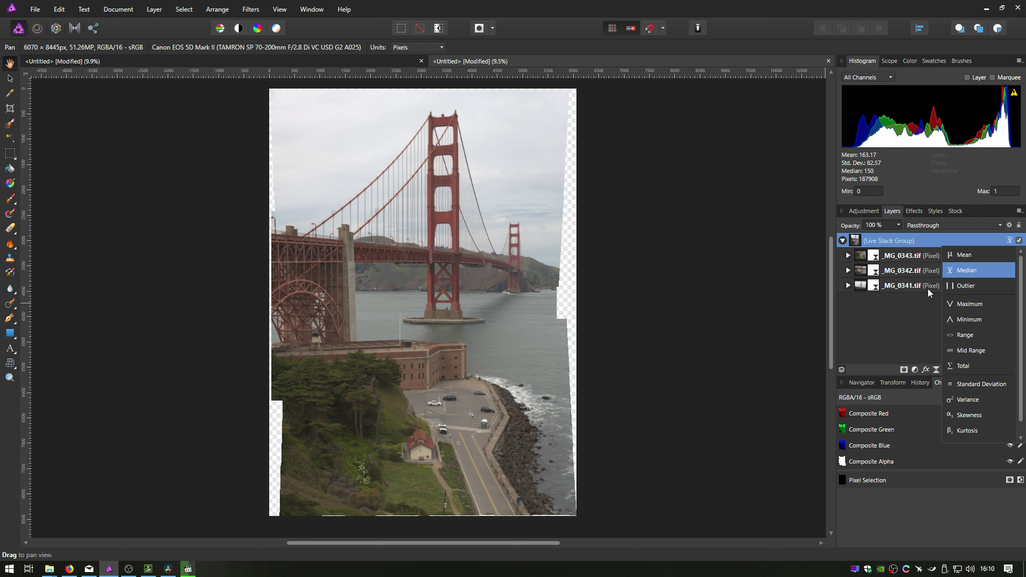
{"action": "left_click", "coordinate": [911, 305]}
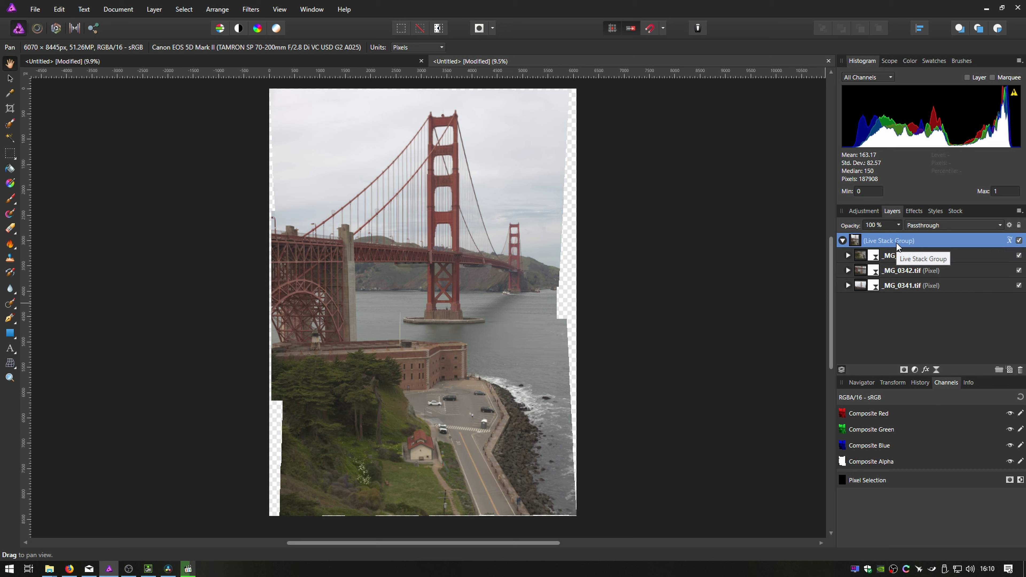
Step: Expand the _MG_0343, _MG_0342 and _MG_0341 layers to show their Perspective children
{"action": "left_click", "coordinate": [848, 256]}
{"action": "left_click", "coordinate": [848, 284]}
{"action": "left_click", "coordinate": [848, 312]}
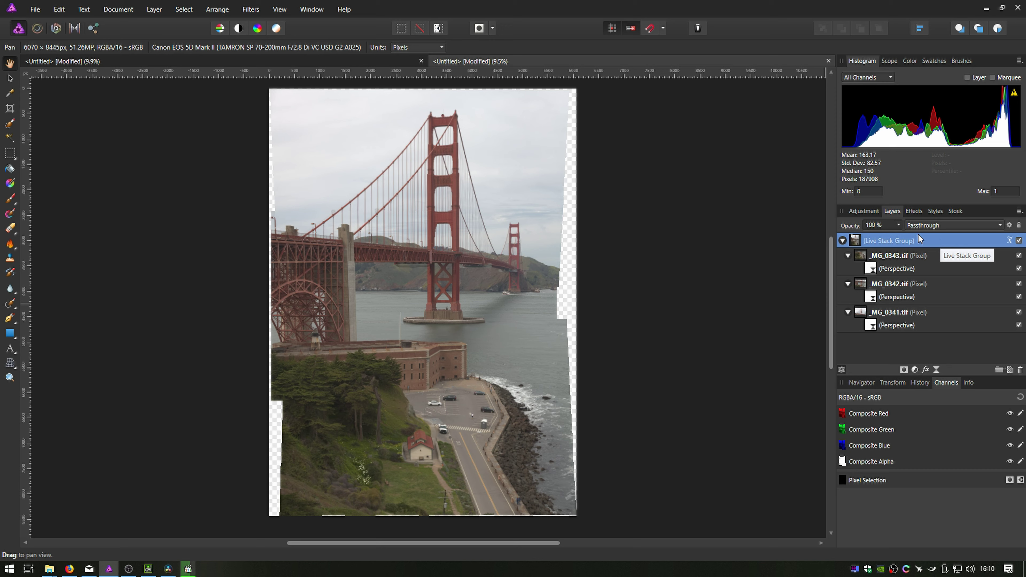
Step: Ungroup the Live Stack Group with Arrange > Ungroup
{"action": "left_click", "coordinate": [217, 9]}
{"action": "left_click", "coordinate": [222, 37]}
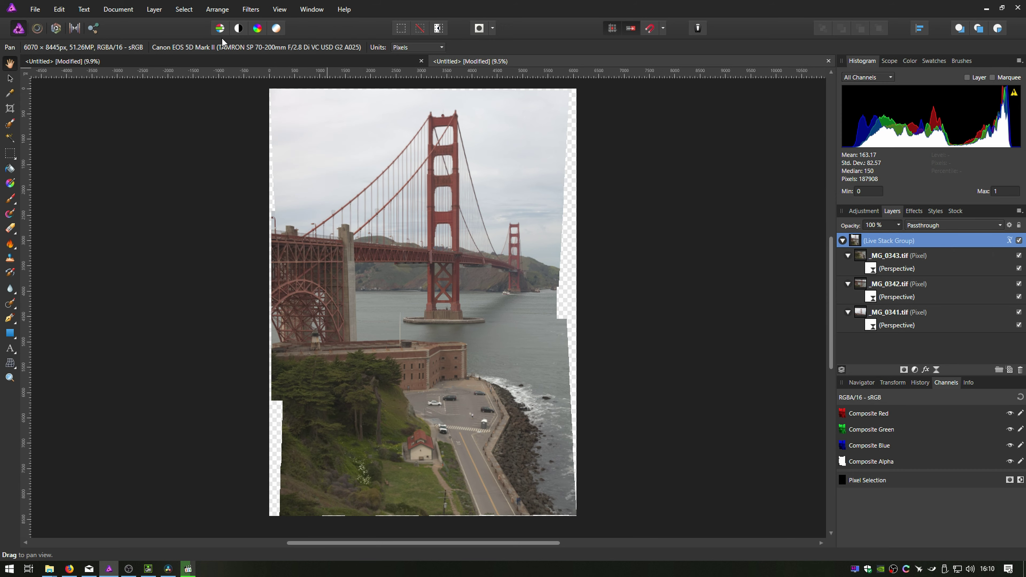
{"action": "left_click", "coordinate": [215, 12]}
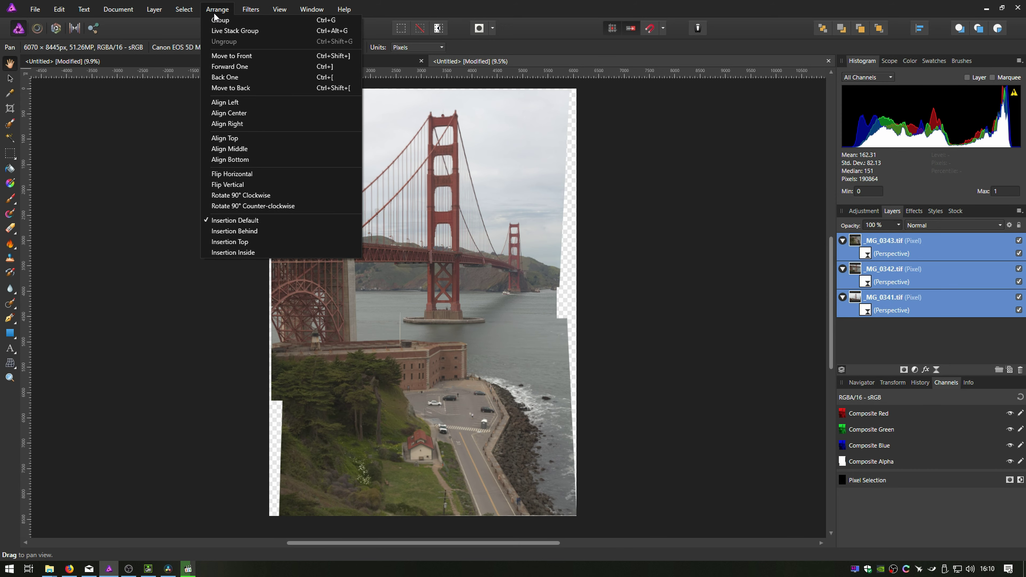
Step: Group the three photo layers and name the group Panorama
{"action": "left_click", "coordinate": [222, 20]}
{"action": "double_click", "coordinate": [879, 241]}
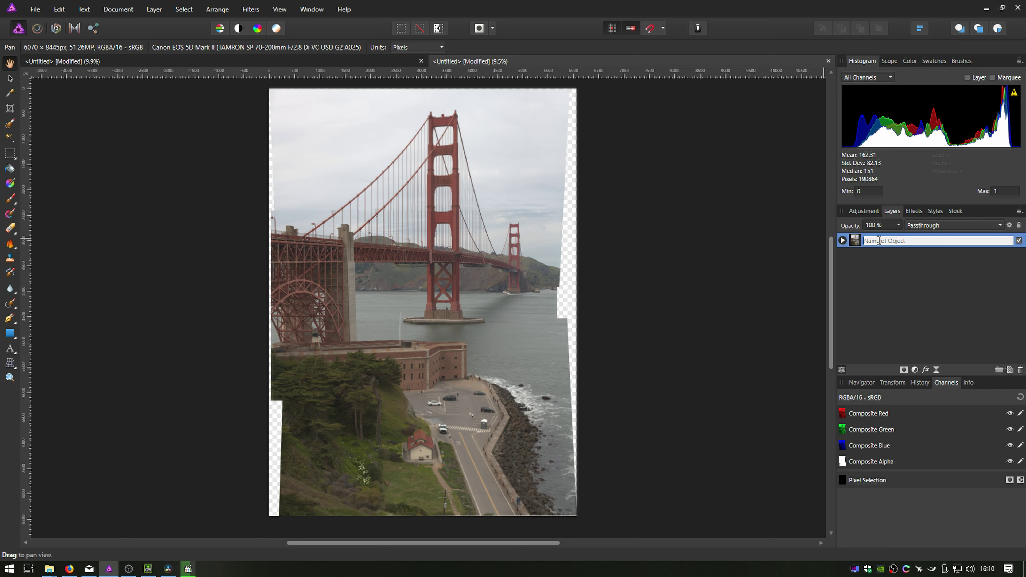
{"action": "type", "text": "Panorama"}
{"action": "key", "text": "Return"}
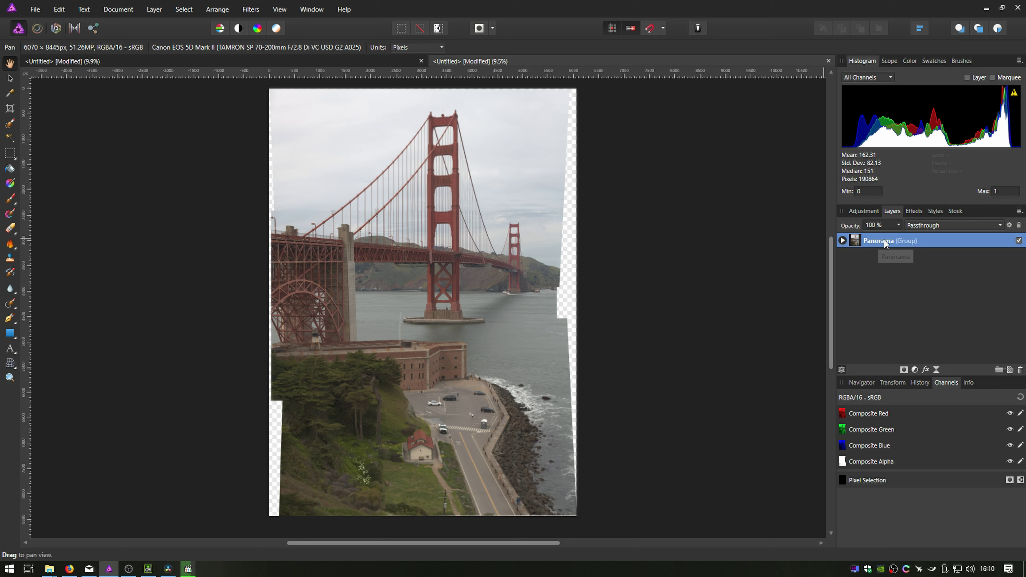
Step: Set all three photo layers in the Panorama group to 70% opacity
{"action": "left_click", "coordinate": [842, 241]}
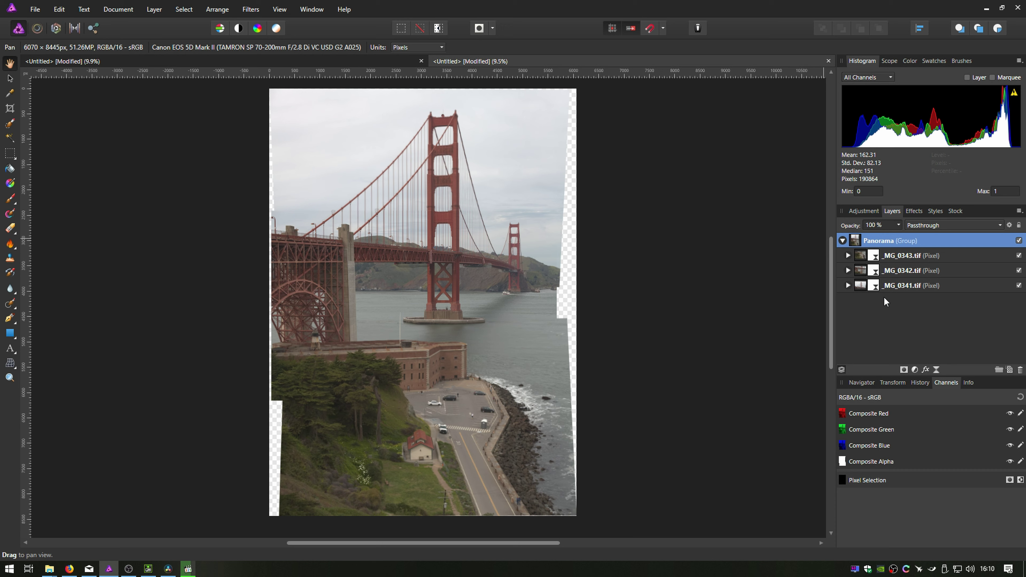
{"action": "left_click", "coordinate": [893, 258]}
{"action": "left_click", "coordinate": [894, 286], "text": "shift"}
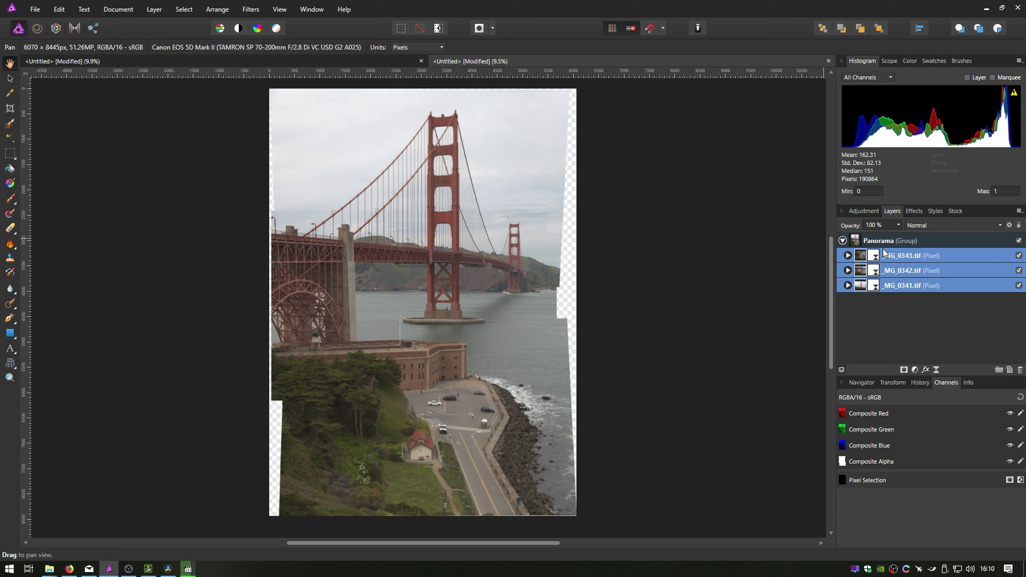
{"action": "left_click", "coordinate": [879, 225]}
{"action": "type", "text": "70"}
{"action": "key", "text": "Return"}
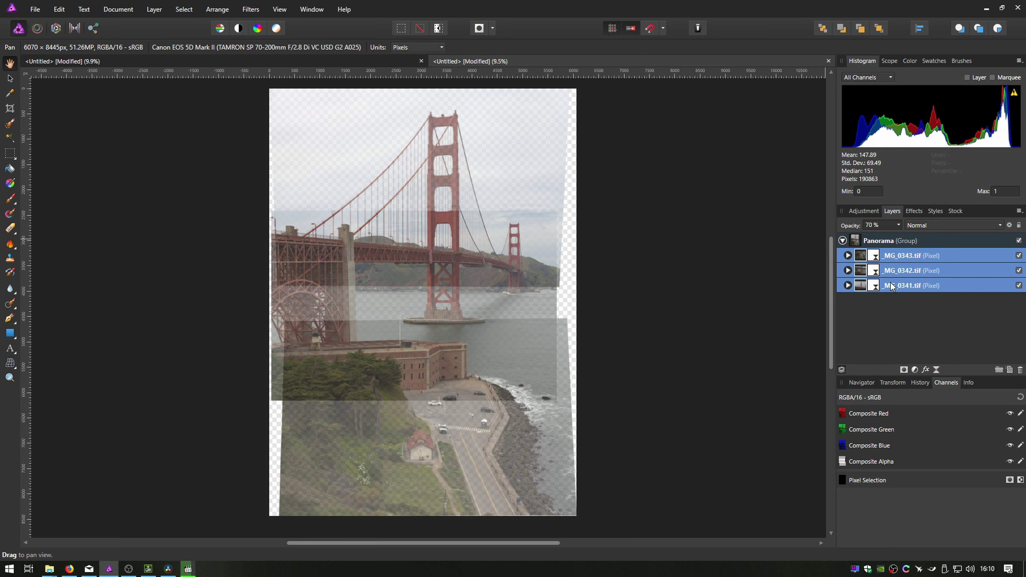
Step: Hide the _MG_0343.tif layer and select _MG_0342.tif
{"action": "left_click", "coordinate": [886, 285]}
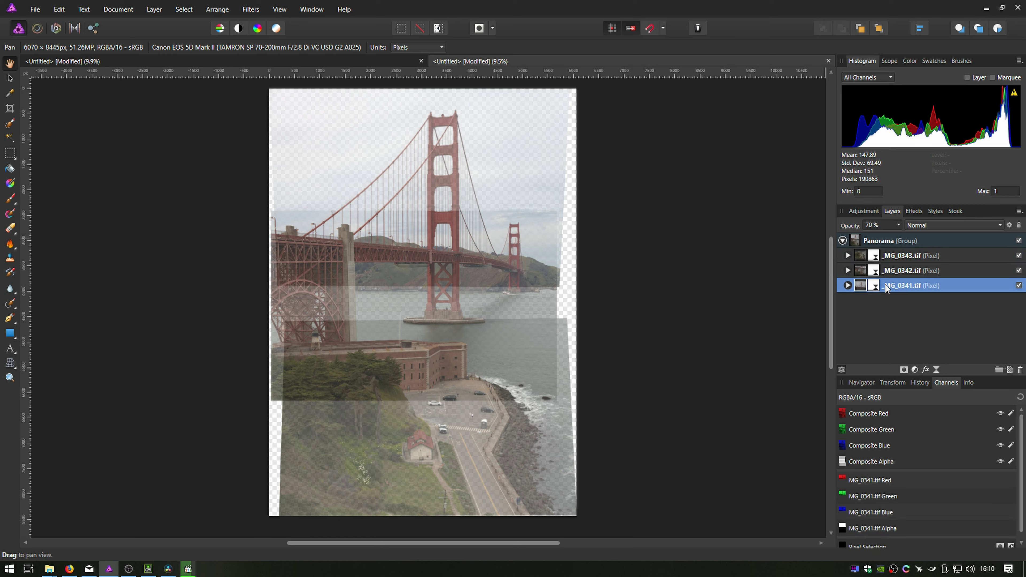
{"action": "left_click", "coordinate": [1018, 255]}
{"action": "left_click", "coordinate": [988, 269]}
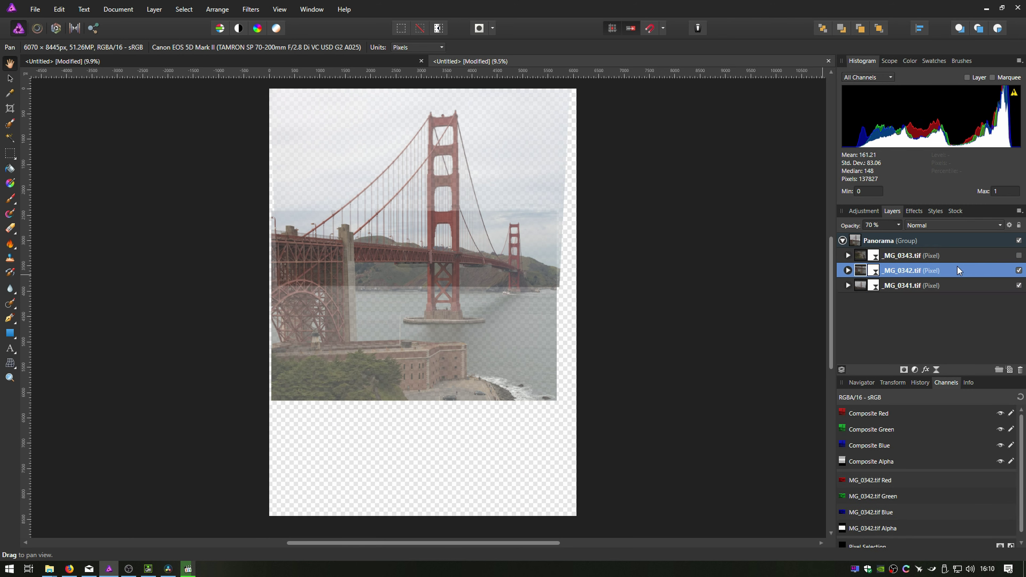
Step: Paint the middle overlap band in white in Quick Mask and convert it to a selection
{"action": "key", "text": "q"}
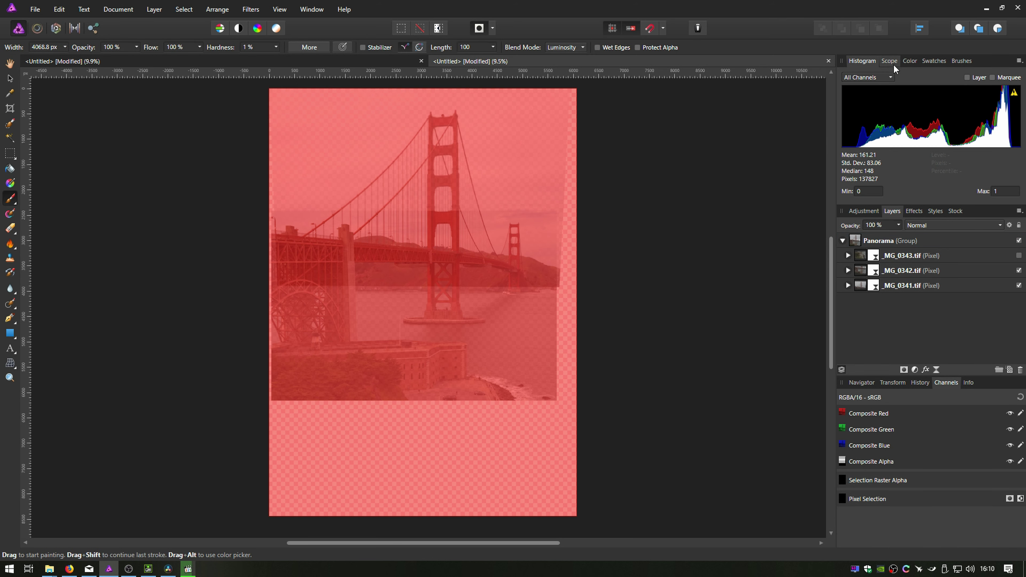
{"action": "left_click", "coordinate": [910, 61]}
{"action": "left_click", "coordinate": [862, 86]}
{"action": "mouse_move", "coordinate": [412, 299]}
{"action": "left_mouse_down"}
{"action": "mouse_move", "coordinate": [333, 301]}
{"action": "mouse_move", "coordinate": [326, 324]}
{"action": "mouse_move", "coordinate": [290, 308]}
{"action": "mouse_move", "coordinate": [529, 300]}
{"action": "mouse_move", "coordinate": [556, 308]}
{"action": "mouse_move", "coordinate": [532, 376]}
{"action": "mouse_move", "coordinate": [243, 380]}
{"action": "mouse_move", "coordinate": [295, 376]}
{"action": "mouse_move", "coordinate": [380, 338]}
{"action": "mouse_move", "coordinate": [559, 316]}
{"action": "mouse_move", "coordinate": [500, 375]}
{"action": "mouse_move", "coordinate": [599, 371]}
{"action": "left_mouse_up"}
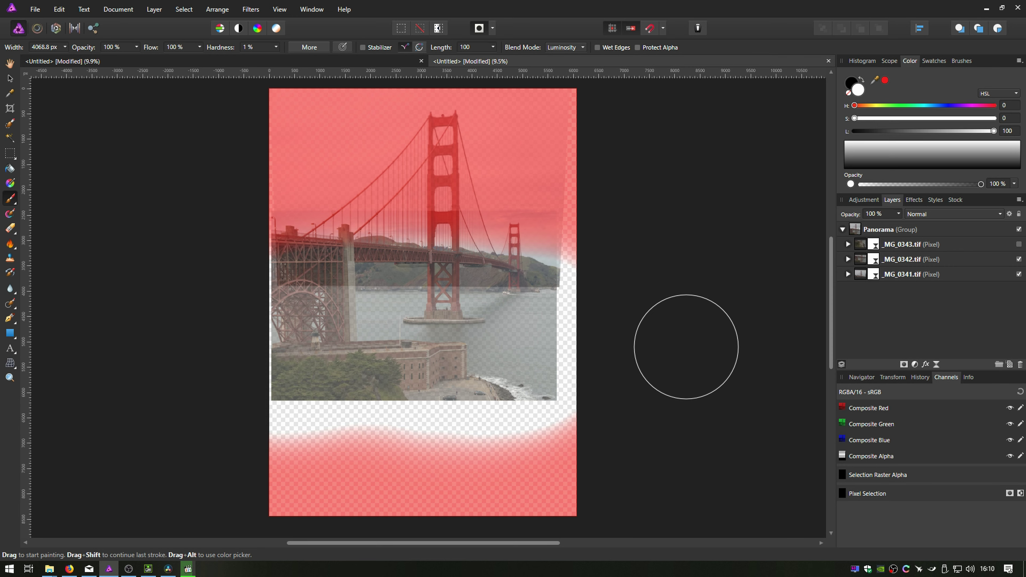
{"action": "key", "text": "q"}
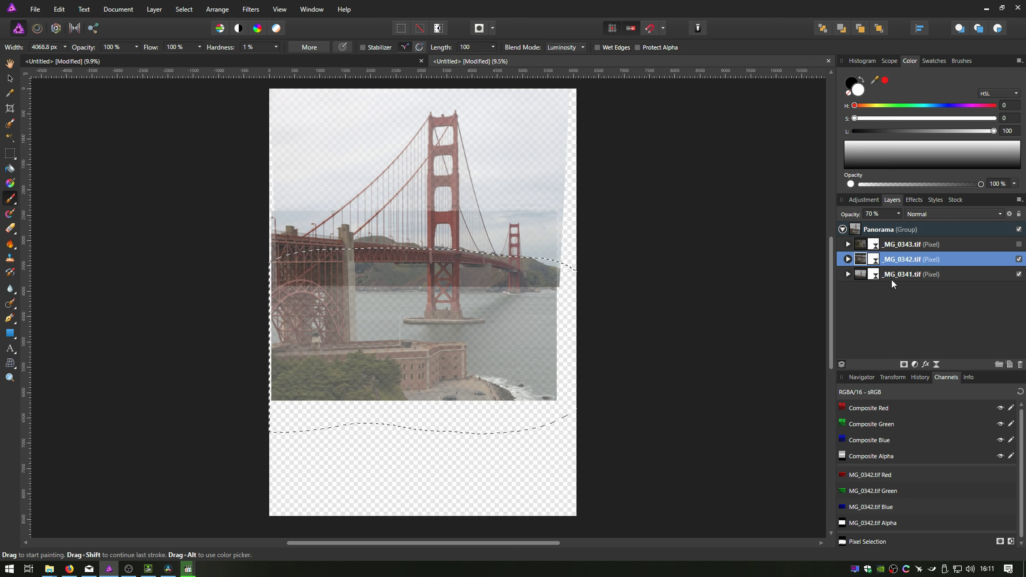
Step: Mask _MG_0342.tif from the selection, deselect, then paint its grey mask patches white
{"action": "left_click", "coordinate": [904, 363]}
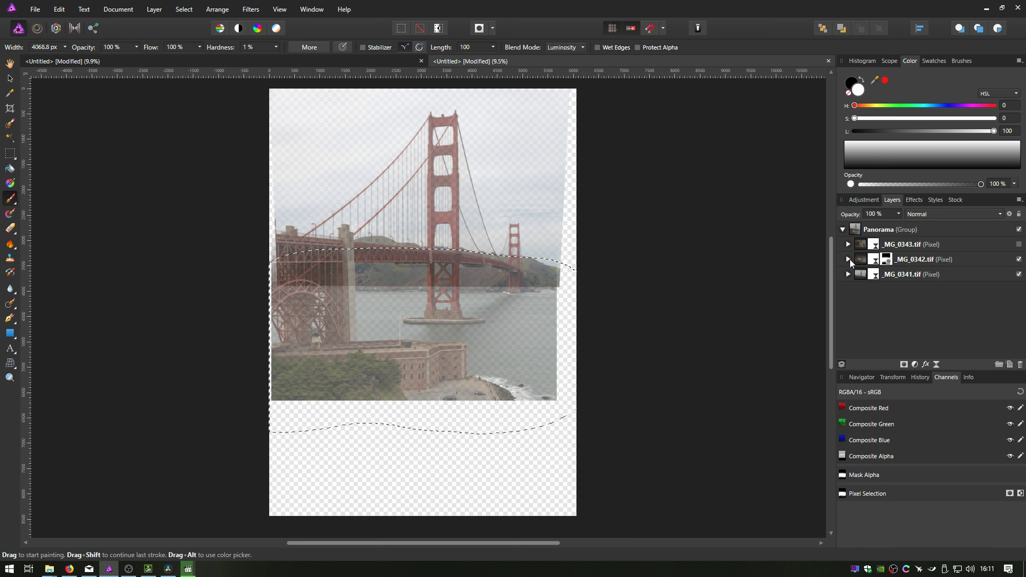
{"action": "key", "text": "ctrl+d"}
{"action": "left_click", "coordinate": [847, 260]}
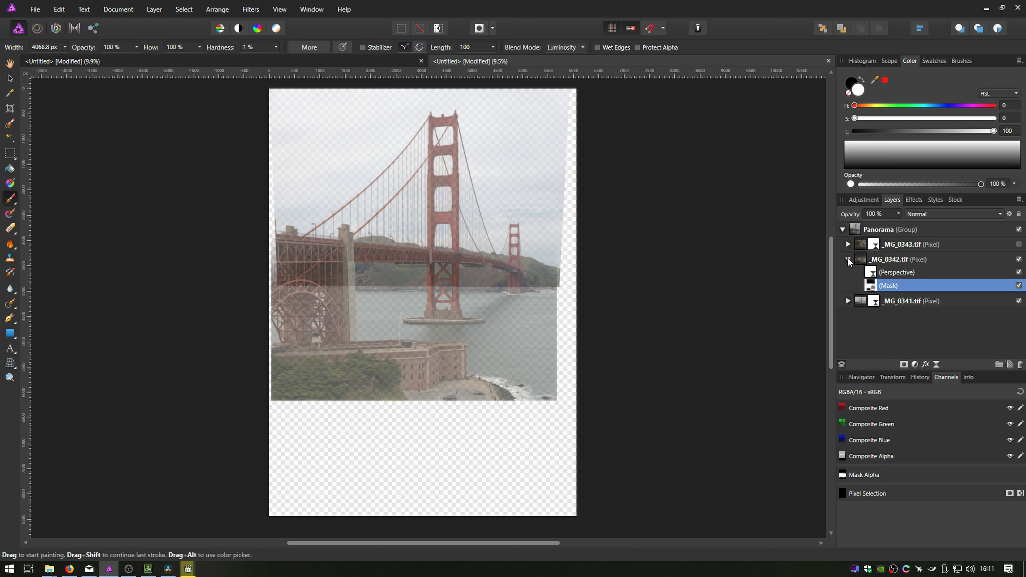
{"action": "right_click", "coordinate": [873, 285]}
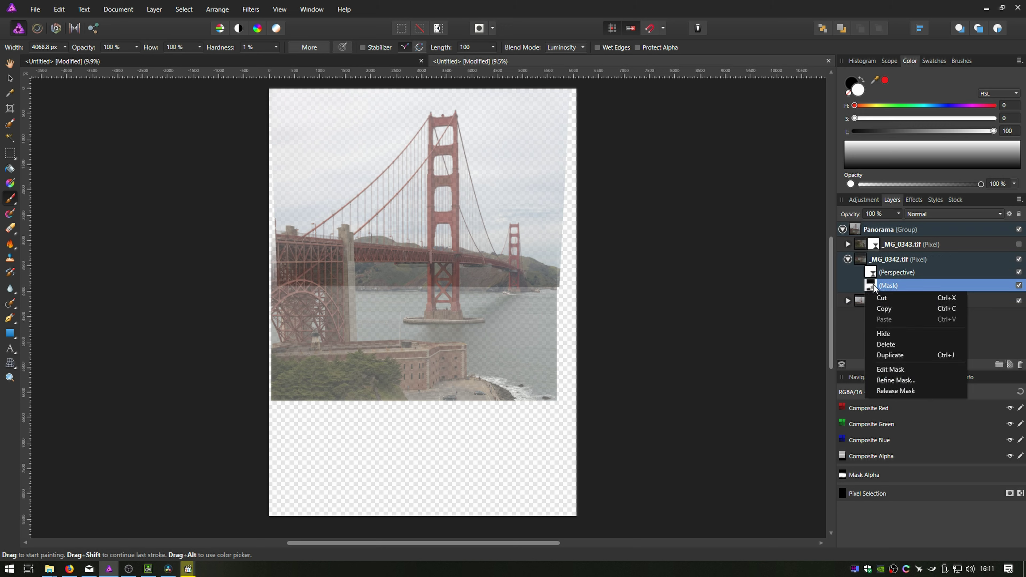
{"action": "left_click", "coordinate": [896, 369]}
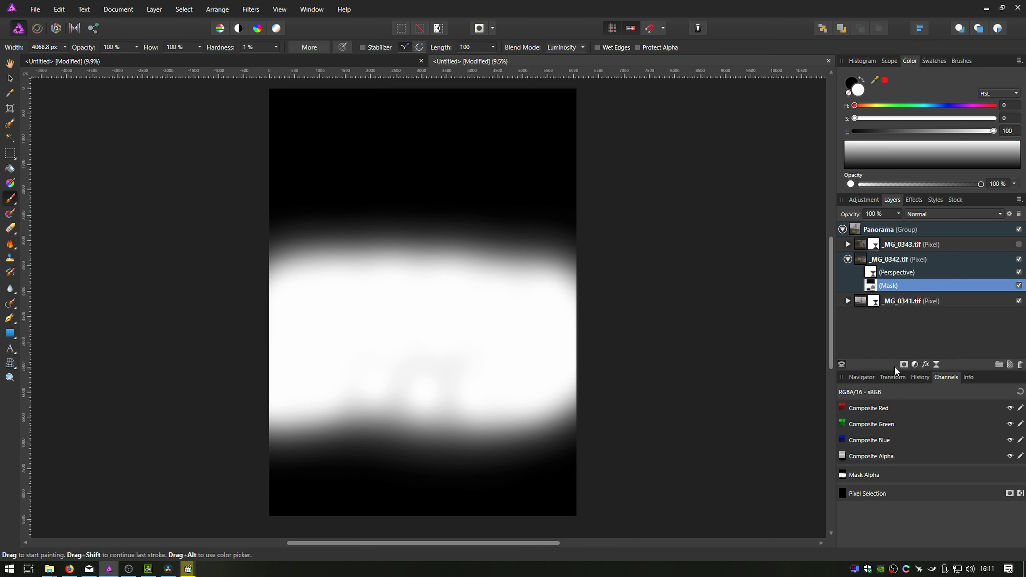
{"action": "mouse_move", "coordinate": [390, 366]}
{"action": "left_mouse_down"}
{"action": "mouse_move", "coordinate": [425, 357]}
{"action": "mouse_move", "coordinate": [315, 351]}
{"action": "mouse_move", "coordinate": [447, 357]}
{"action": "mouse_move", "coordinate": [402, 340]}
{"action": "left_mouse_up"}
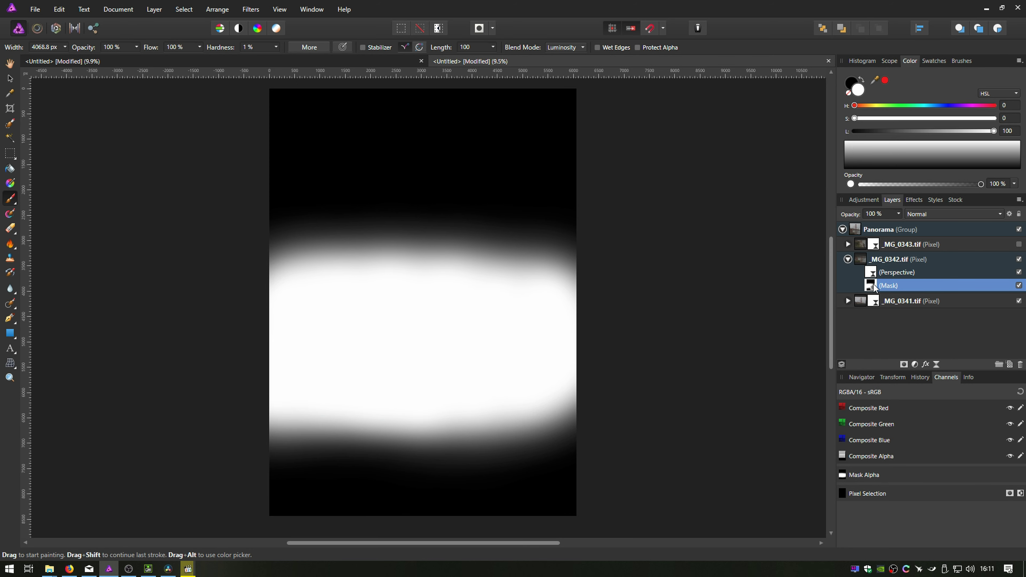
Step: Show _MG_0343.tif again and give it its own mask via Quick Mask
{"action": "left_click", "coordinate": [864, 263]}
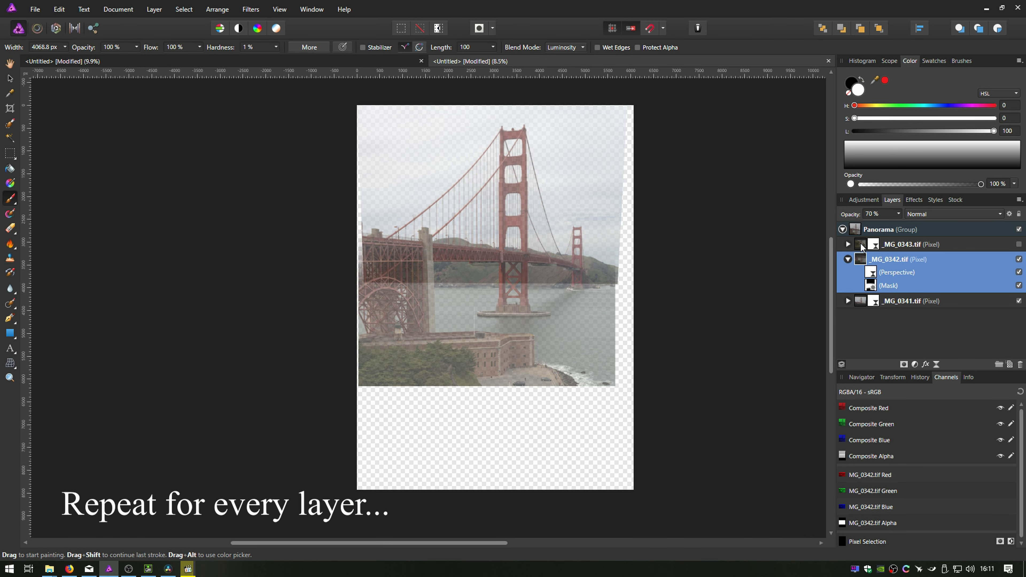
{"action": "left_click", "coordinate": [861, 247]}
{"action": "left_click", "coordinate": [848, 244]}
{"action": "key", "text": "q"}
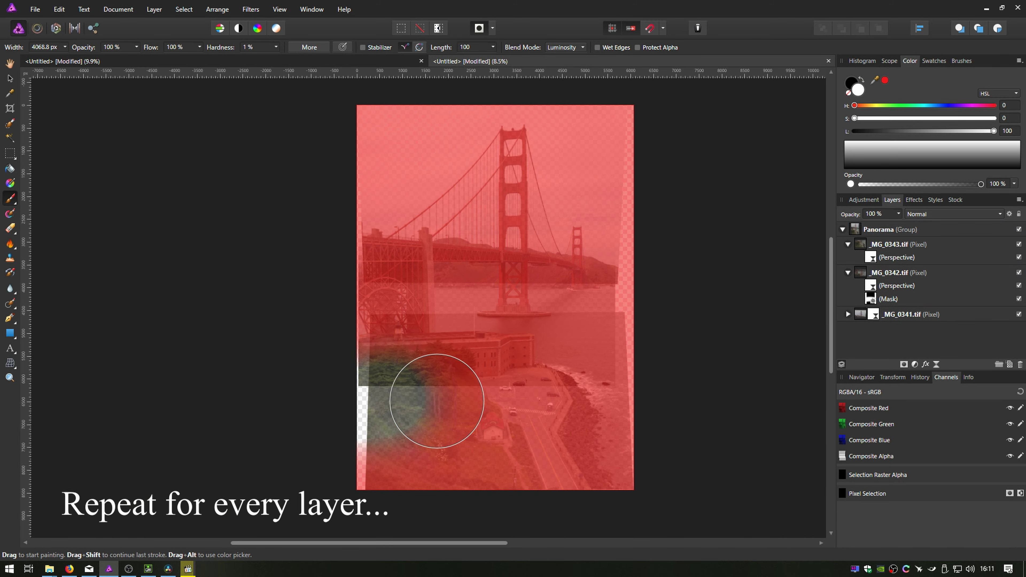
{"action": "key", "text": "q"}
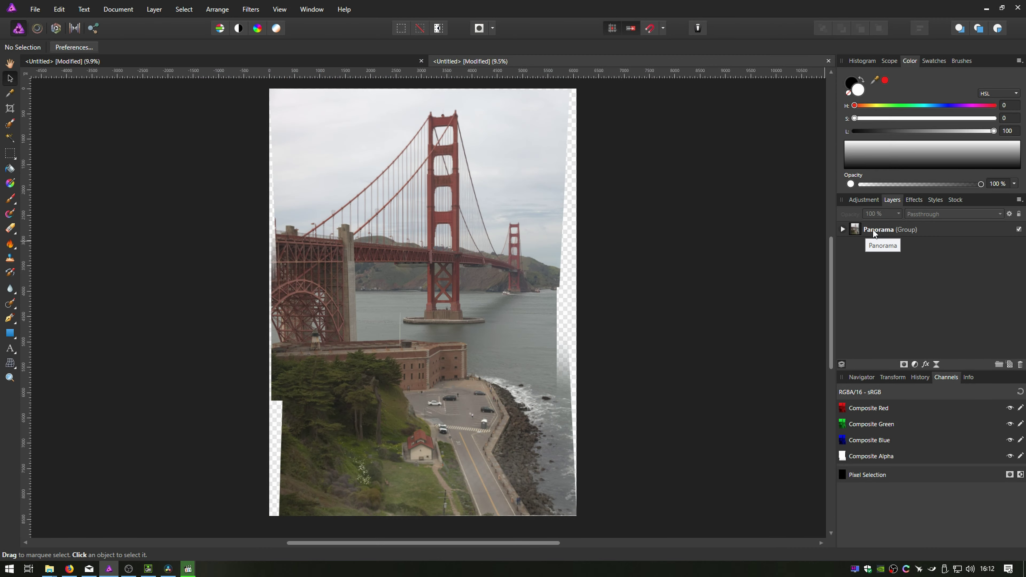
Step: Duplicate the Panorama group, rasterize the copy, and duplicate that pixel layer with Ctrl+J
{"action": "left_click", "coordinate": [873, 229]}
{"action": "right_click", "coordinate": [873, 230]}
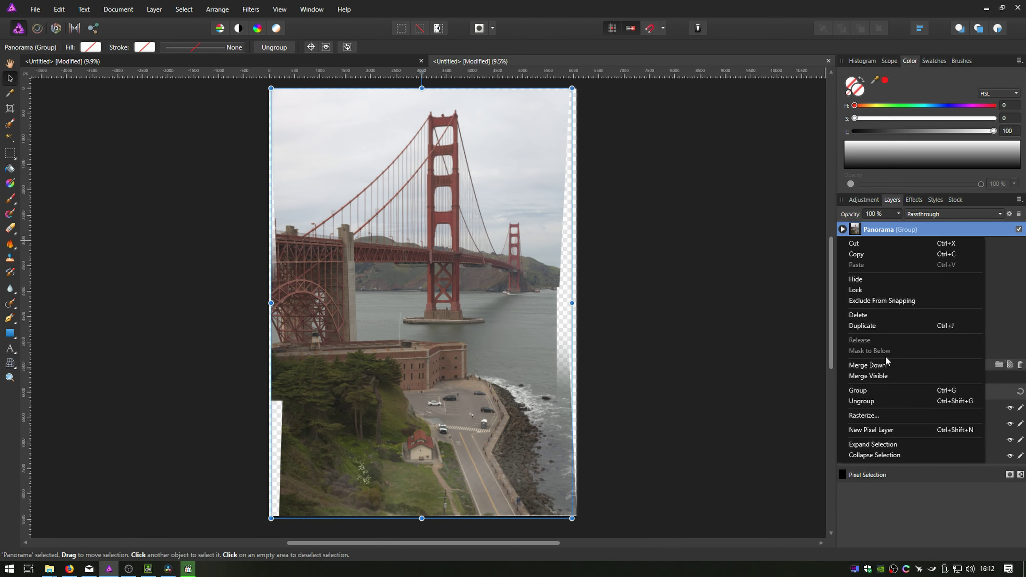
{"action": "left_click", "coordinate": [882, 326]}
{"action": "right_click", "coordinate": [872, 230]}
{"action": "left_click", "coordinate": [892, 416]}
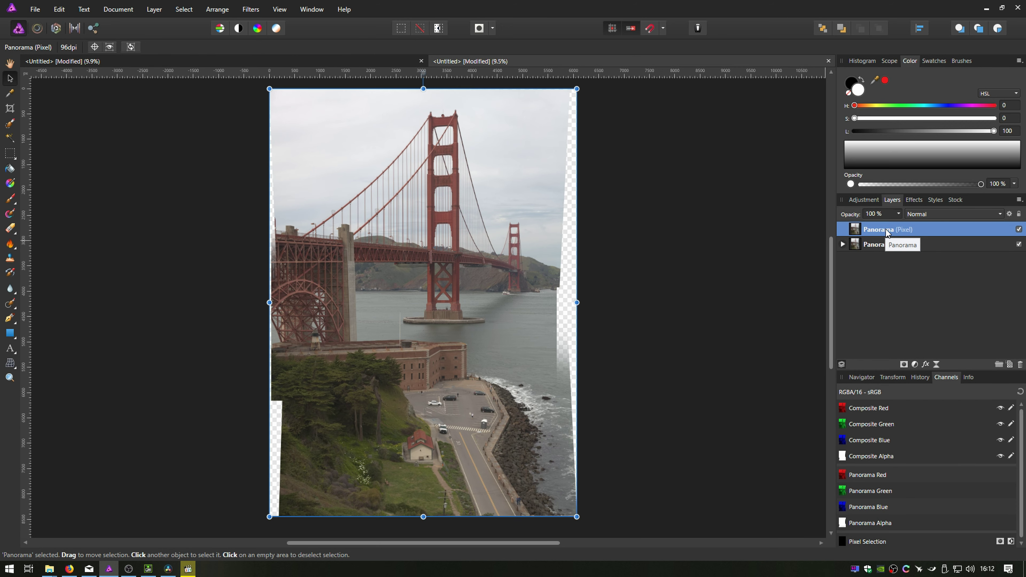
{"action": "key", "text": "ctrl+j"}
Step: Rename the top layer Warped and the one below it Panorama Rasterized
{"action": "double_click", "coordinate": [887, 229]}
{"action": "type", "text": "Warped"}
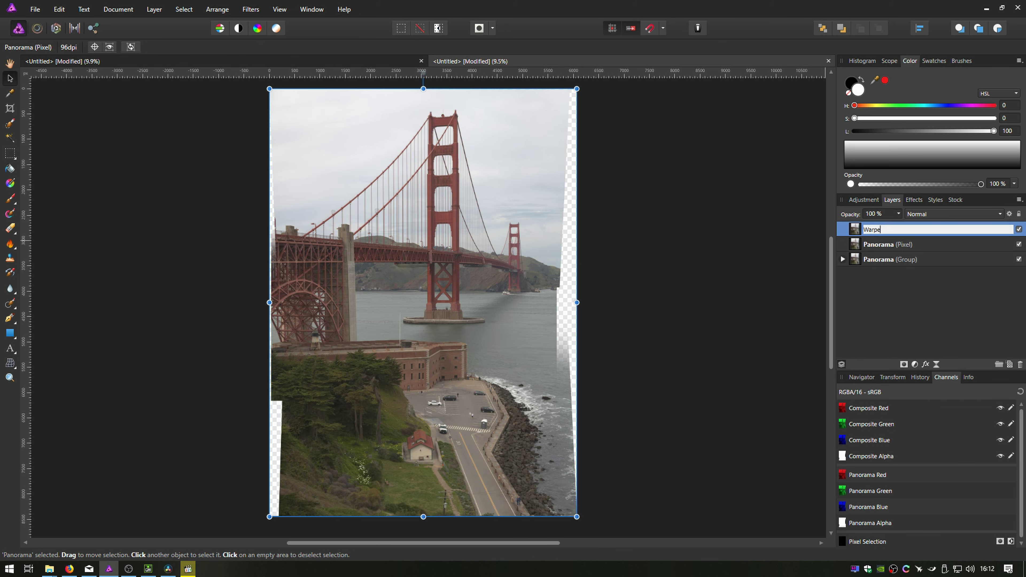
{"action": "key", "text": "Return"}
{"action": "double_click", "coordinate": [887, 244]}
{"action": "left_click", "coordinate": [887, 244]}
{"action": "type", "text": "Rasterized"}
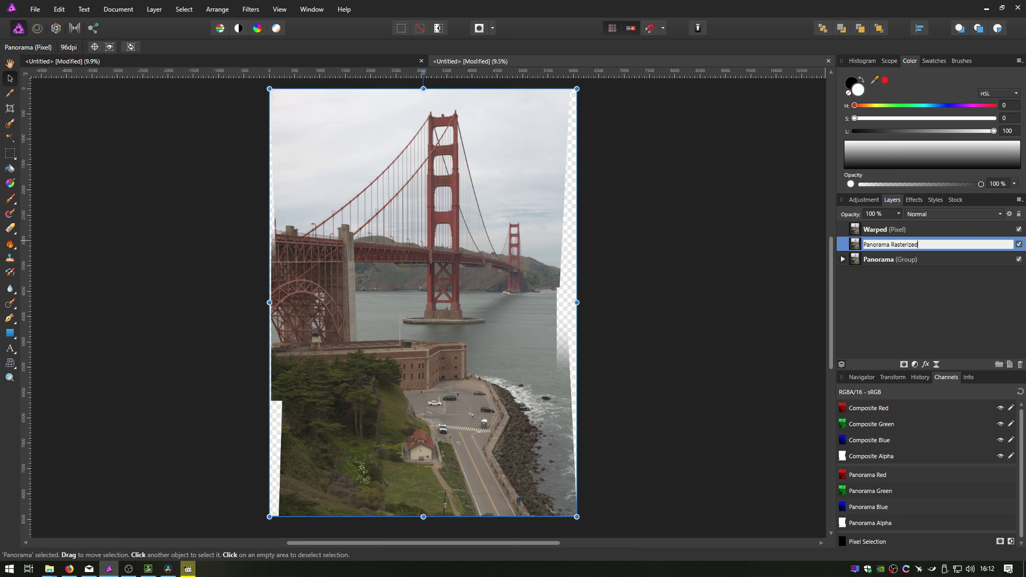
{"action": "key", "text": "Return"}
Step: Mesh-warp the Warped layer, dragging its right and left edge midpoints outward into curves
{"action": "left_click", "coordinate": [892, 230]}
{"action": "left_click", "coordinate": [10, 362]}
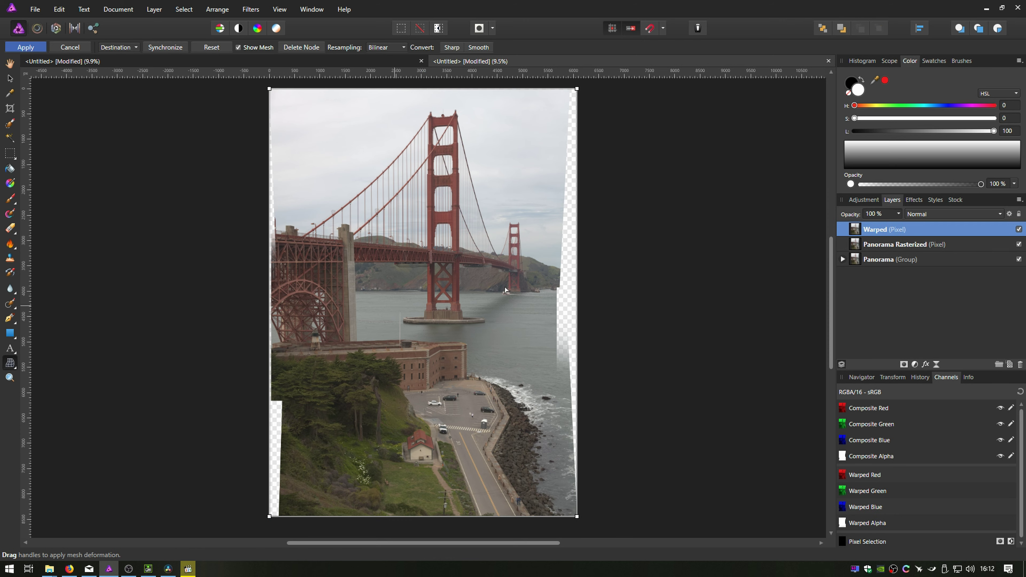
{"action": "left_click_drag", "start_coordinate": [577, 295], "coordinate": [618, 317]}
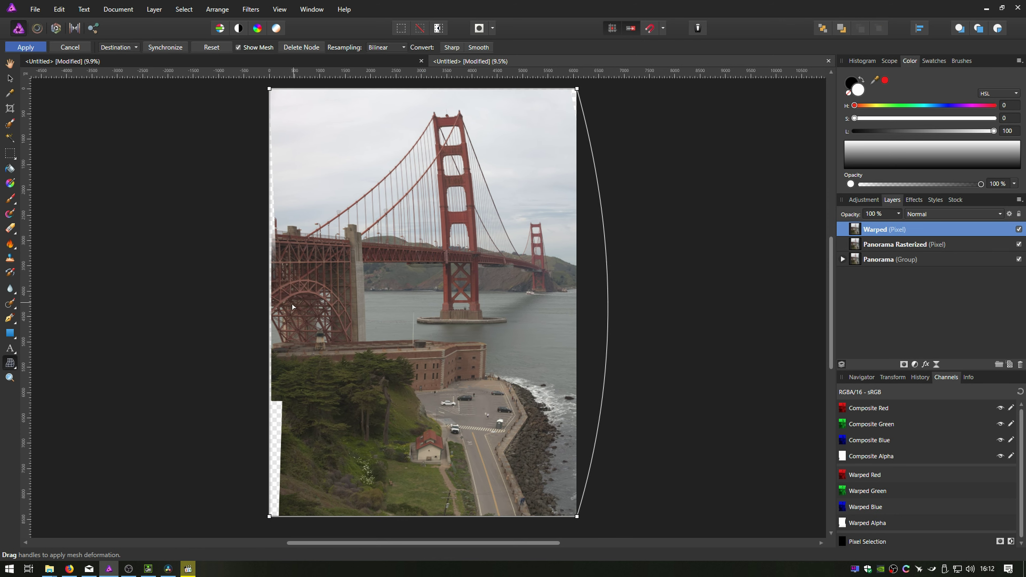
{"action": "left_click_drag", "start_coordinate": [269, 307], "coordinate": [229, 303]}
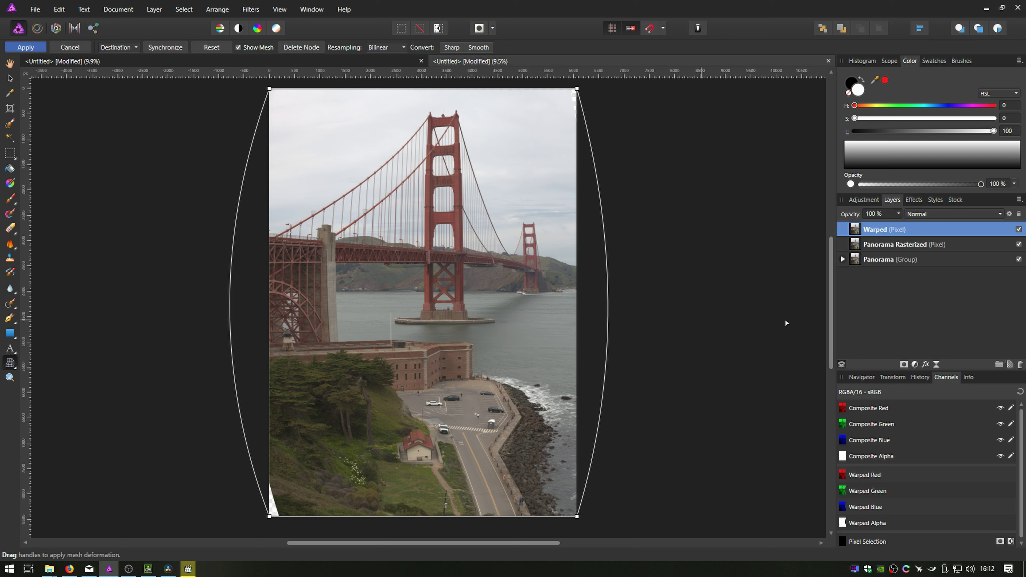